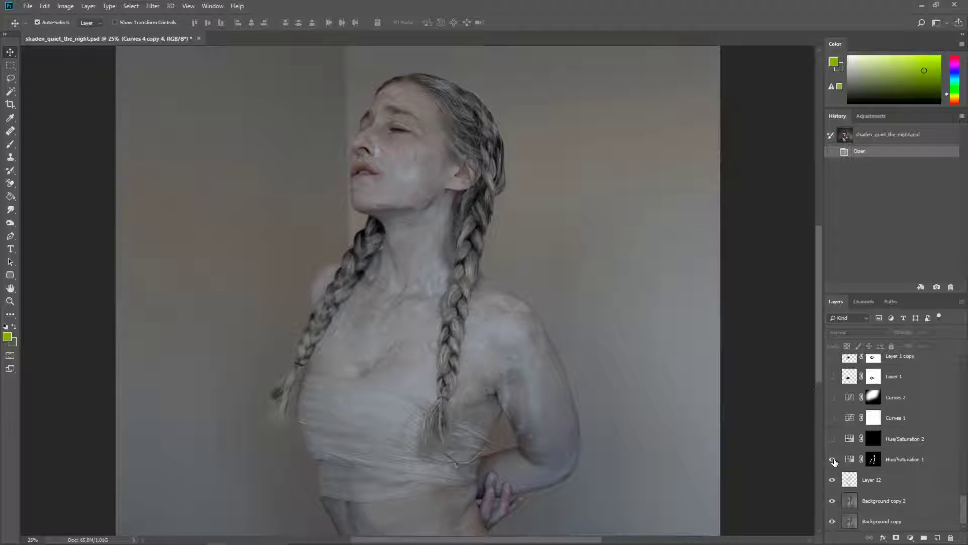
Toggle Hue/Saturation 1 off and on to compare, and show the Hue/Saturation 2, Curves 1 and Curves 2 layers.
{"action": "left_click", "coordinate": [833, 460]}
{"action": "left_click", "coordinate": [832, 460]}
{"action": "left_click", "coordinate": [833, 438]}
{"action": "left_click", "coordinate": [833, 417]}
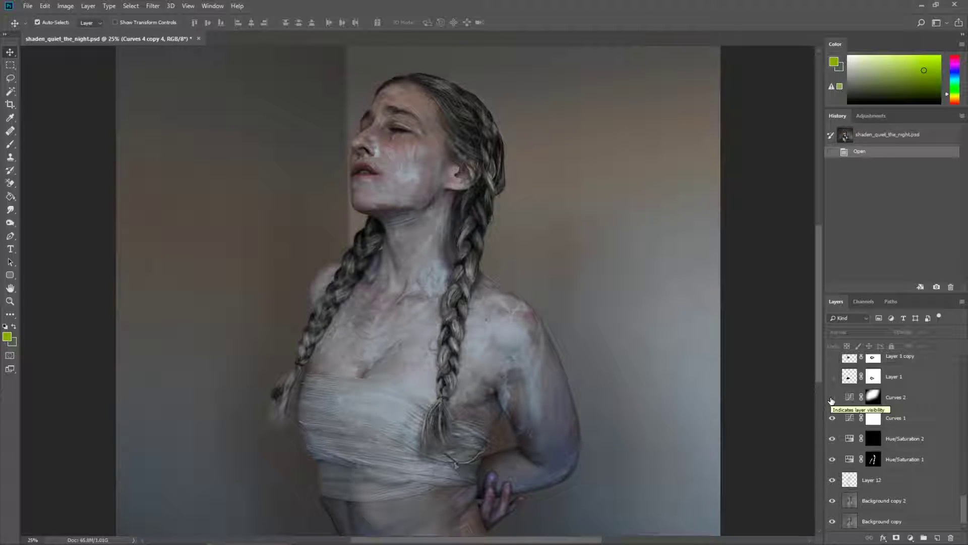
{"action": "left_click", "coordinate": [832, 397]}
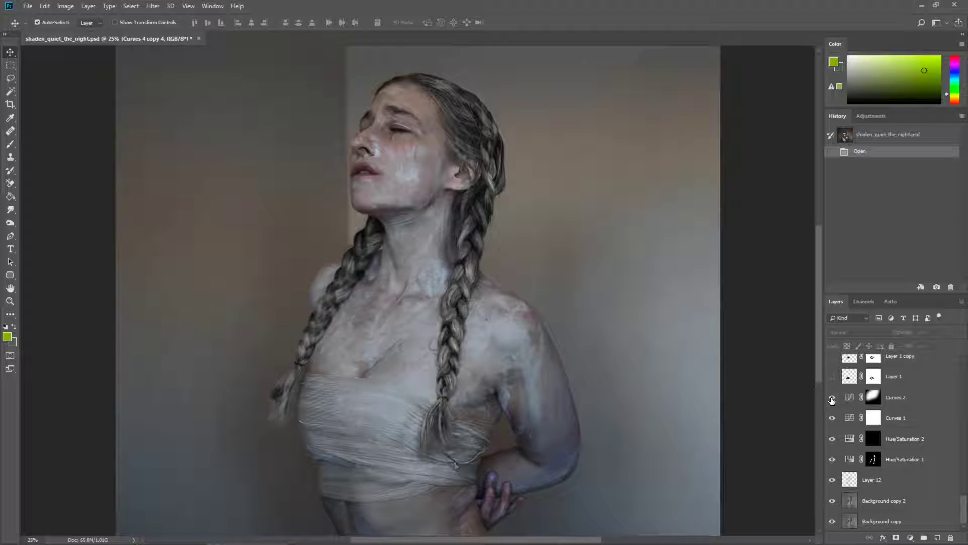
Compare the image with and without the four adjustment layers from Hue/Saturation 1 up to Curves 2.
{"action": "scroll", "coordinate": [837, 418], "scroll_direction": "up", "scroll_amount": 3}
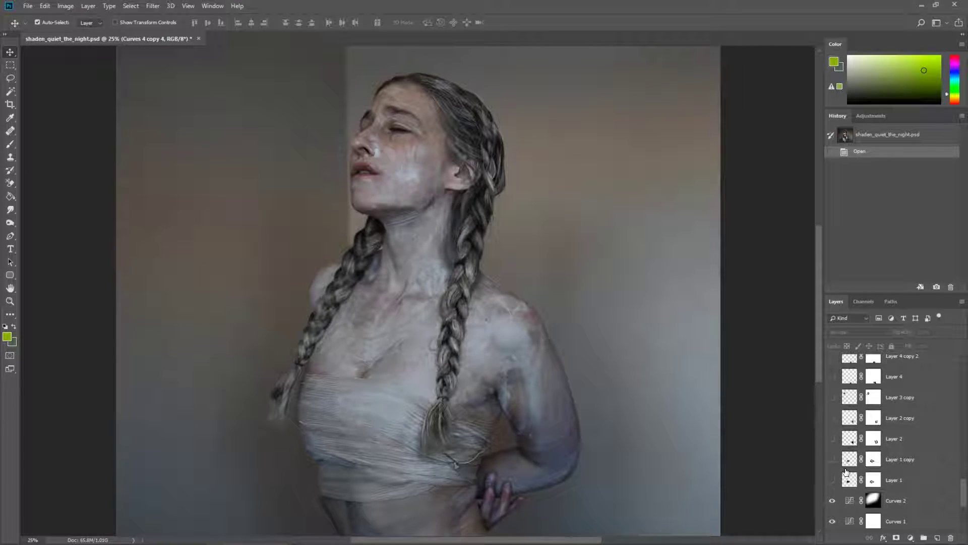
{"action": "scroll", "coordinate": [846, 472], "scroll_direction": "down", "scroll_amount": 2}
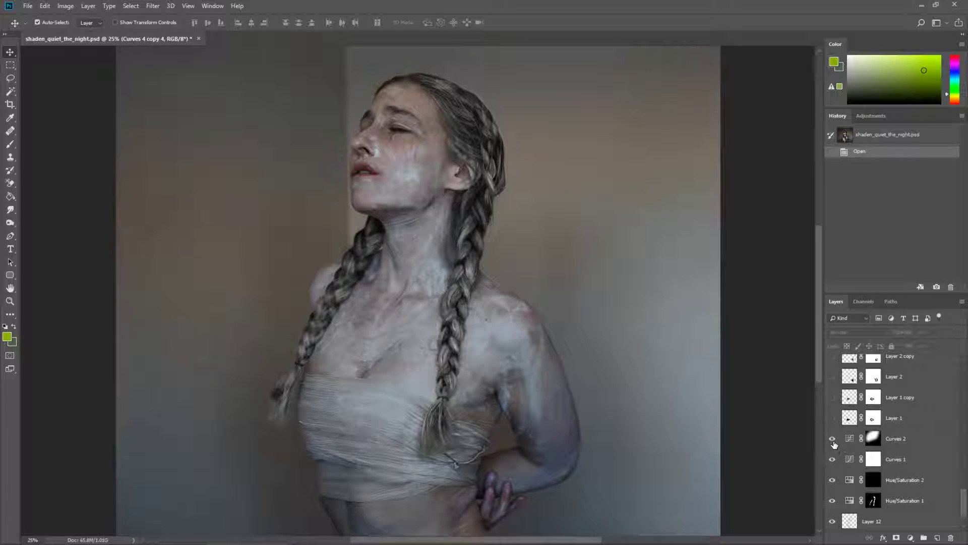
{"action": "left_click_drag", "start_coordinate": [832, 438], "coordinate": [834, 502]}
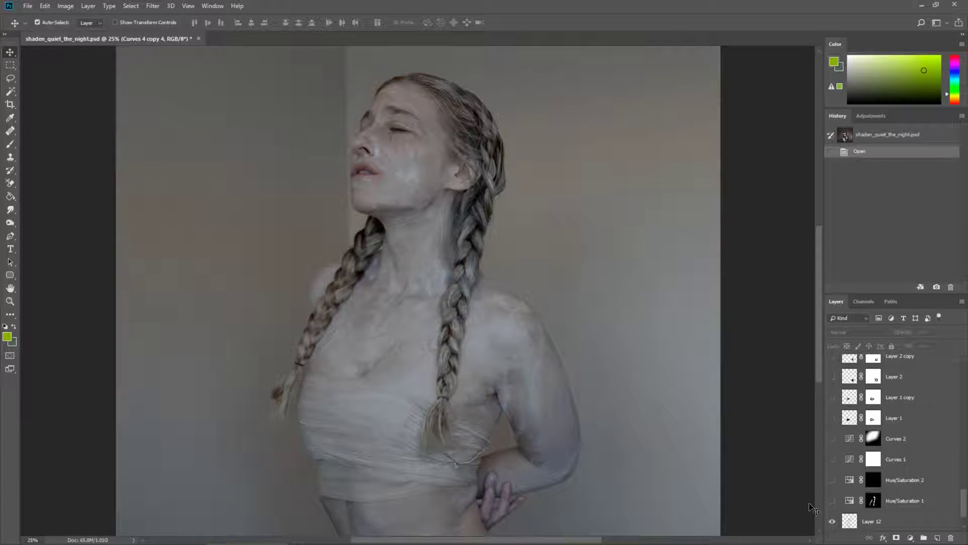
{"action": "left_click_drag", "start_coordinate": [833, 479], "coordinate": [832, 438]}
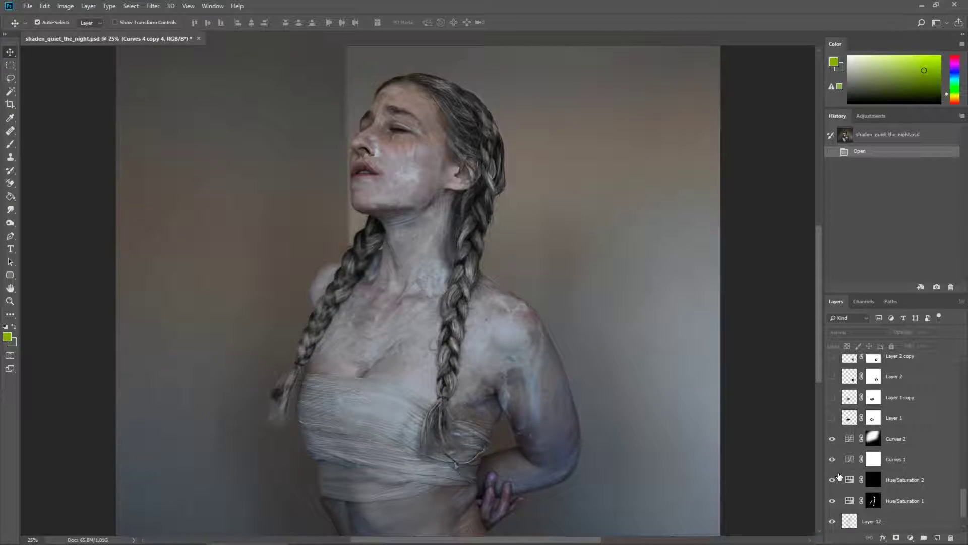
Show the butterfly layers from Layer 1 up through the first Layer 8 copy.
{"action": "scroll", "coordinate": [838, 477], "scroll_direction": "up", "scroll_amount": 3}
{"action": "left_click", "coordinate": [833, 479]}
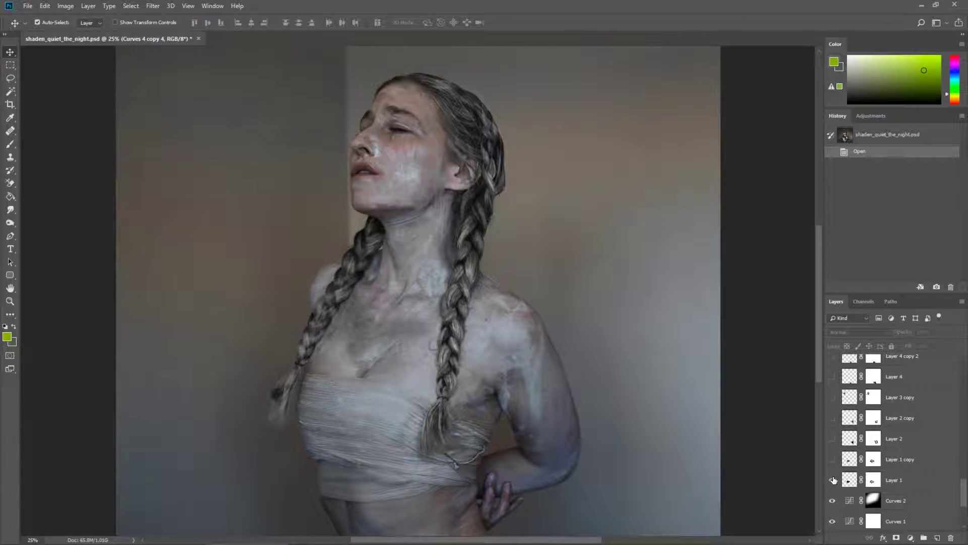
{"action": "left_click_drag", "start_coordinate": [833, 458], "coordinate": [833, 357]}
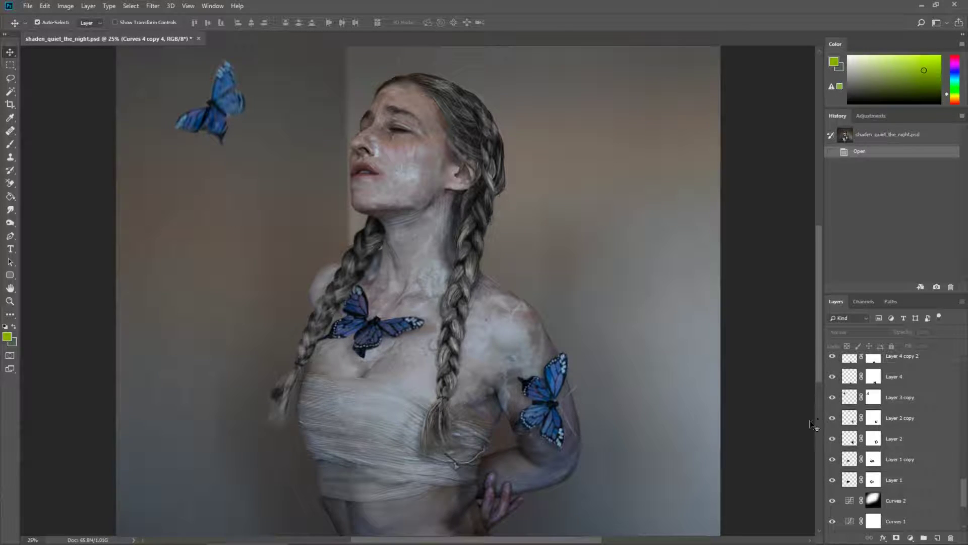
{"action": "scroll", "coordinate": [849, 443], "scroll_direction": "up", "scroll_amount": 6}
{"action": "left_click_drag", "start_coordinate": [832, 460], "coordinate": [833, 366]}
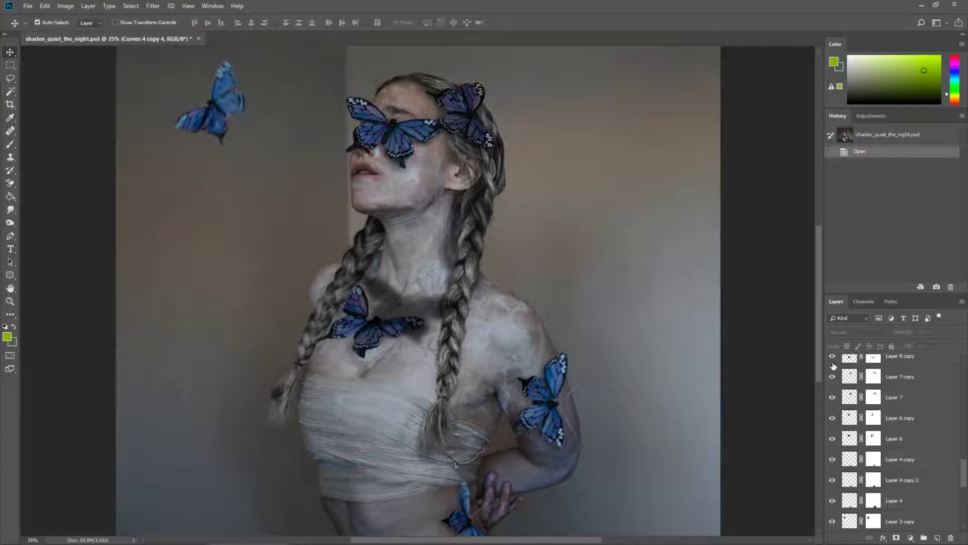
Show the remaining blue butterfly layers, including Layer 11, Layer 9 and Layer 10, up through Layer 8 copy 5.
{"action": "scroll", "coordinate": [833, 383], "scroll_direction": "up", "scroll_amount": 4}
{"action": "left_click_drag", "start_coordinate": [833, 419], "coordinate": [838, 369]}
{"action": "scroll", "coordinate": [840, 404], "scroll_direction": "up", "scroll_amount": 6}
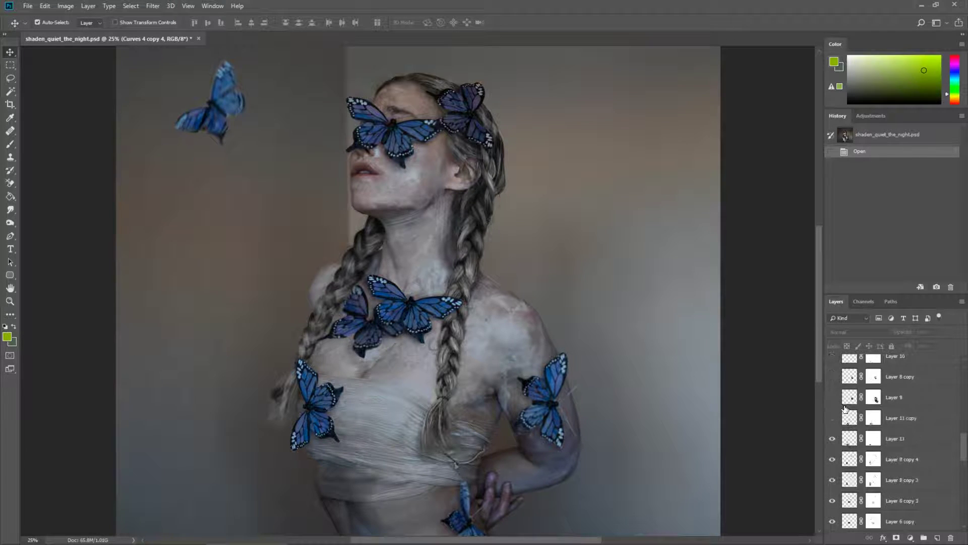
{"action": "left_click", "coordinate": [833, 459]}
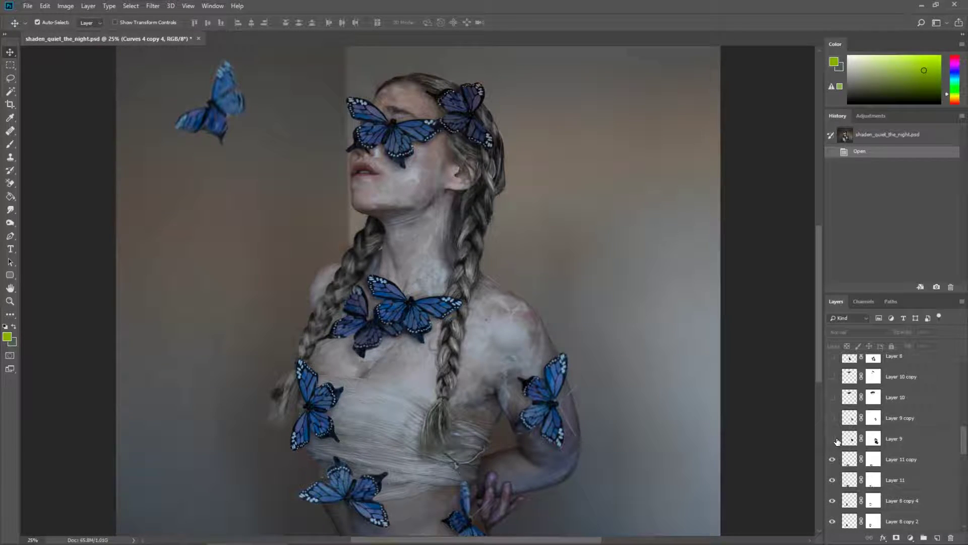
{"action": "left_click_drag", "start_coordinate": [838, 441], "coordinate": [834, 382]}
{"action": "scroll", "coordinate": [839, 402], "scroll_direction": "up", "scroll_amount": 1}
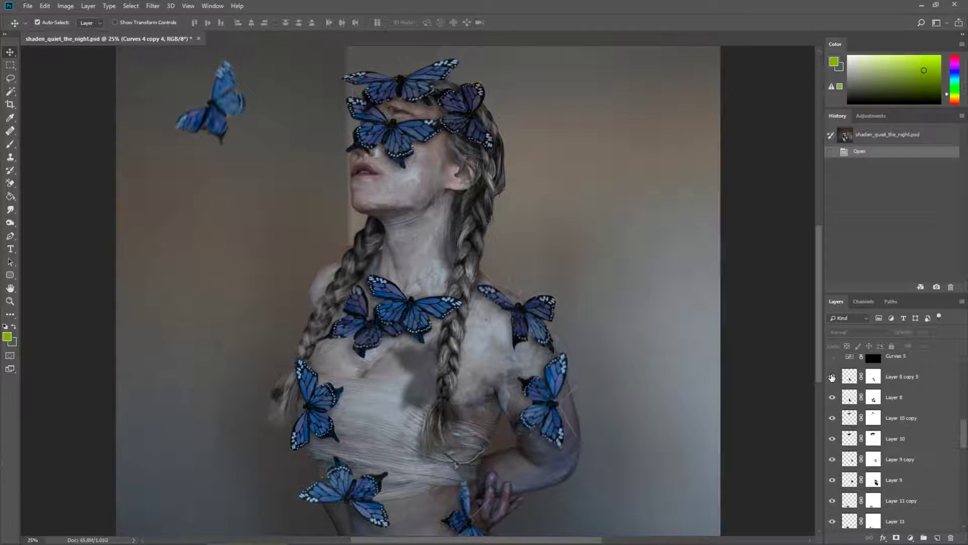
Show the Curves 5 adjustment layer, switching it off and on to compare its effect.
{"action": "scroll", "coordinate": [857, 407], "scroll_direction": "up", "scroll_amount": 1}
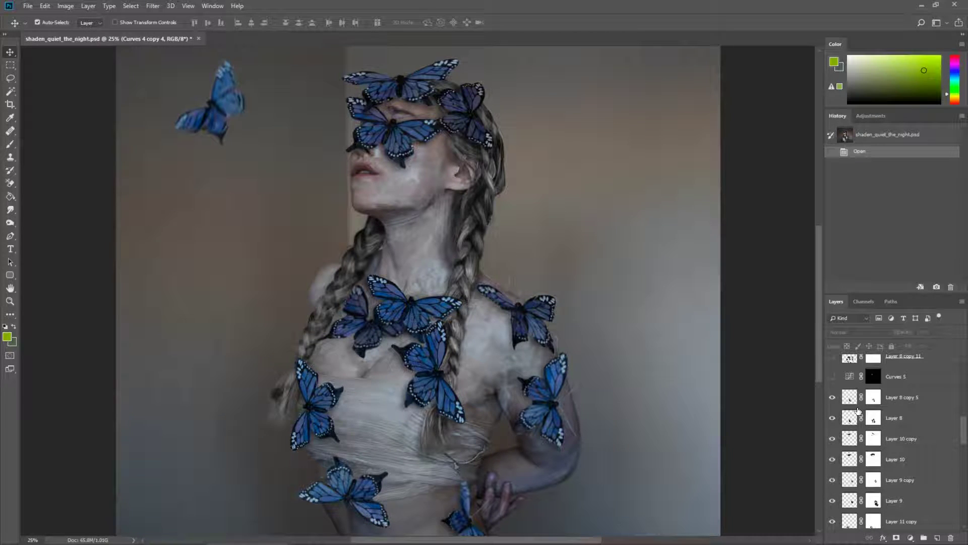
{"action": "scroll", "coordinate": [859, 416], "scroll_direction": "up", "scroll_amount": 3}
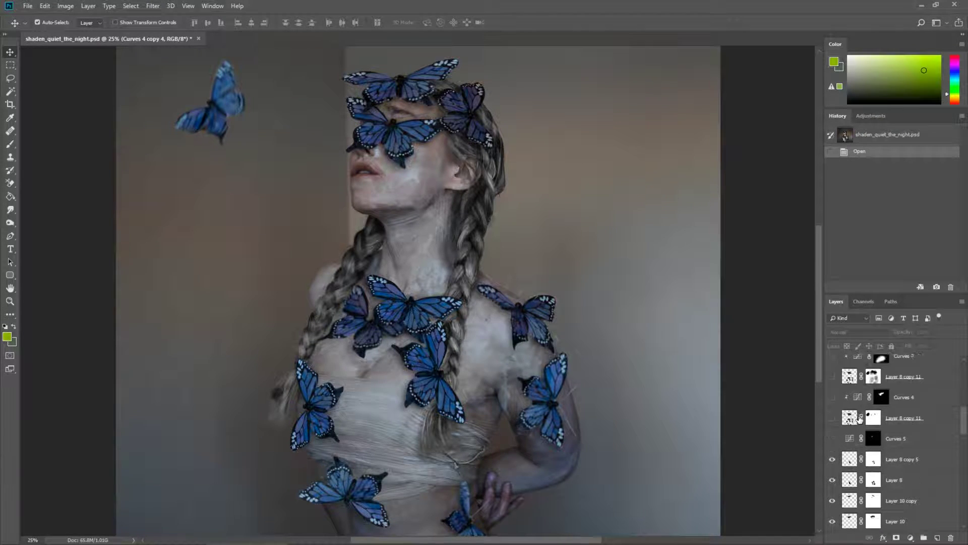
{"action": "left_click", "coordinate": [833, 439]}
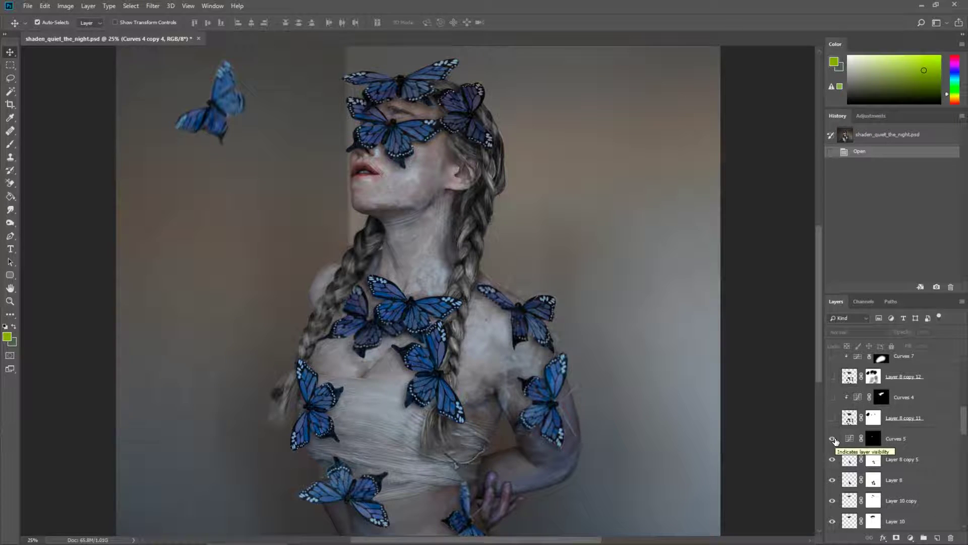
{"action": "left_click", "coordinate": [833, 439]}
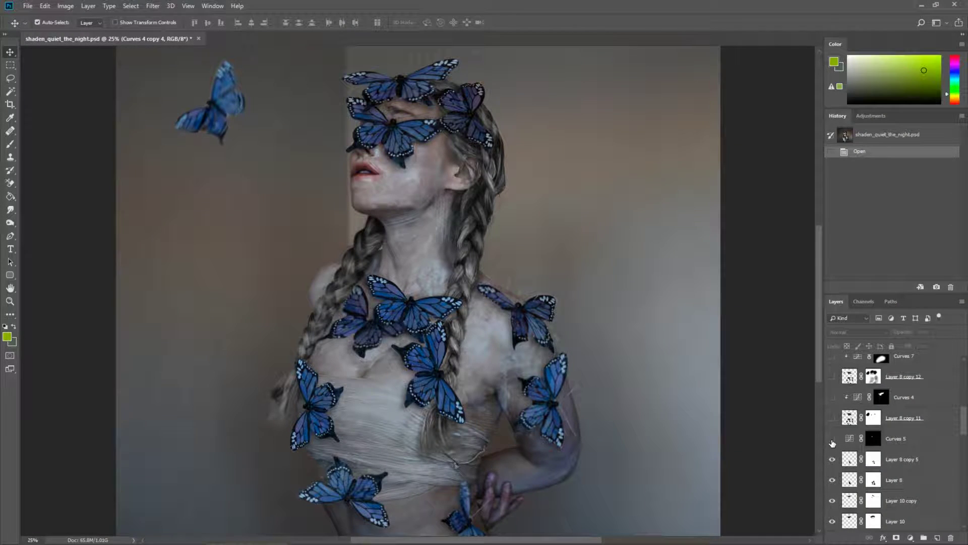
{"action": "left_click", "coordinate": [832, 438]}
Examine the lips up close at 66.67% with the Curves 5 adjustment off and on.
{"action": "key", "text": "ctrl+plus"}
{"action": "key", "text": "ctrl+plus"}
{"action": "key", "text": "ctrl+plus"}
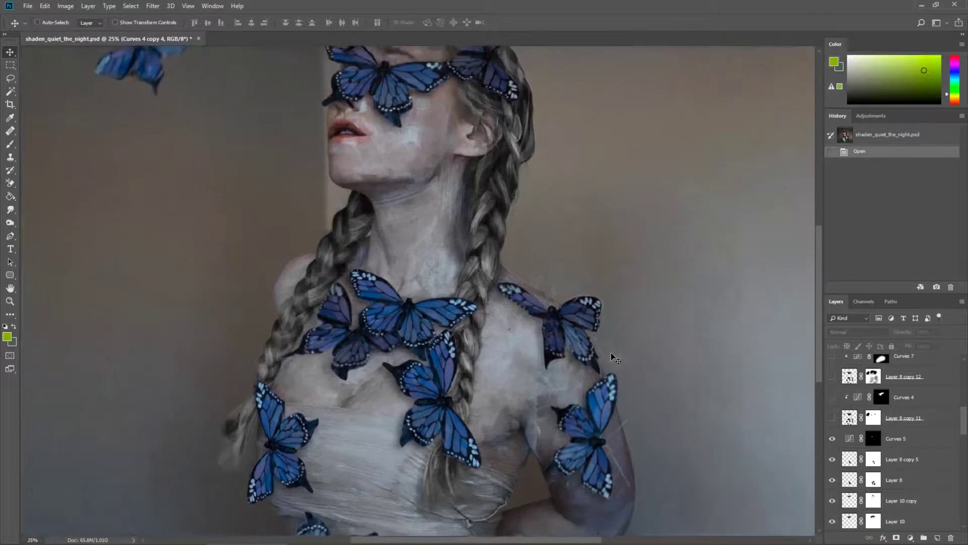
{"action": "left_click_drag", "start_coordinate": [367, 209], "coordinate": [389, 339]}
{"action": "left_click_drag", "start_coordinate": [357, 160], "coordinate": [443, 294]}
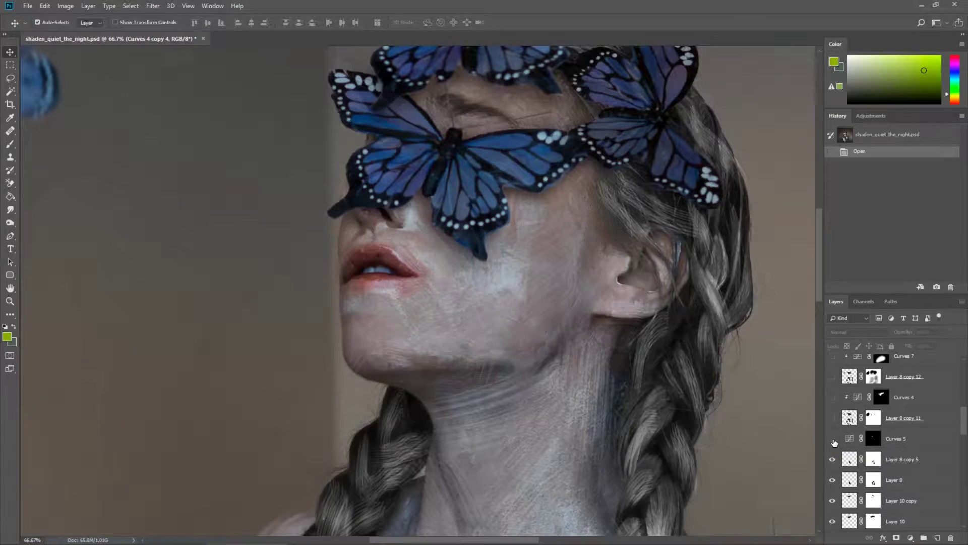
{"action": "left_click", "coordinate": [833, 439]}
{"action": "left_click", "coordinate": [833, 439]}
{"action": "left_click", "coordinate": [832, 438]}
Select the lips with a freehand Lasso outline and feather the selection.
{"action": "left_click", "coordinate": [10, 78]}
{"action": "mouse_move", "coordinate": [374, 244]}
{"action": "left_mouse_down"}
{"action": "mouse_move", "coordinate": [339, 272]}
{"action": "mouse_move", "coordinate": [339, 293]}
{"action": "mouse_move", "coordinate": [426, 285]}
{"action": "mouse_move", "coordinate": [432, 269]}
{"action": "mouse_move", "coordinate": [375, 243]}
{"action": "left_mouse_up"}
{"action": "right_click", "coordinate": [415, 261]}
{"action": "left_click", "coordinate": [457, 286]}
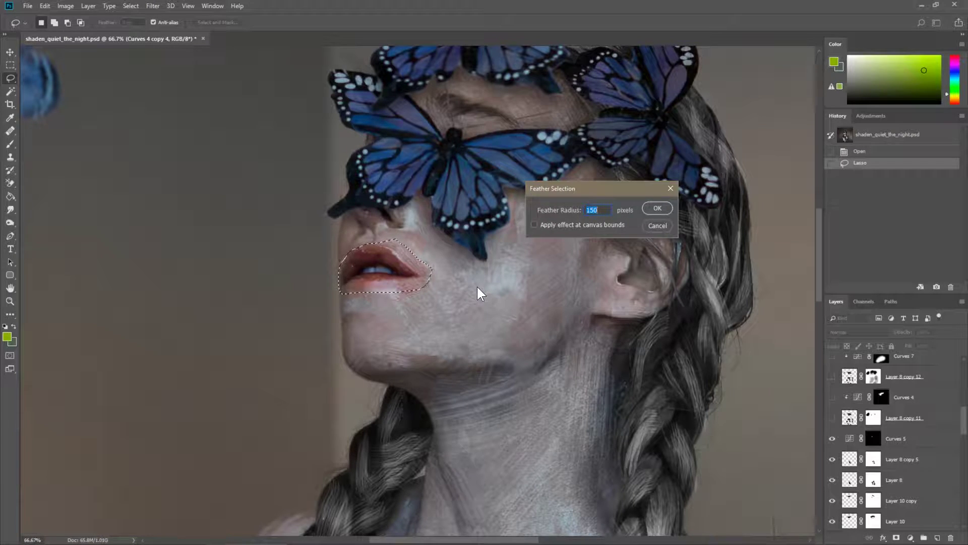
{"action": "key", "text": "Return"}
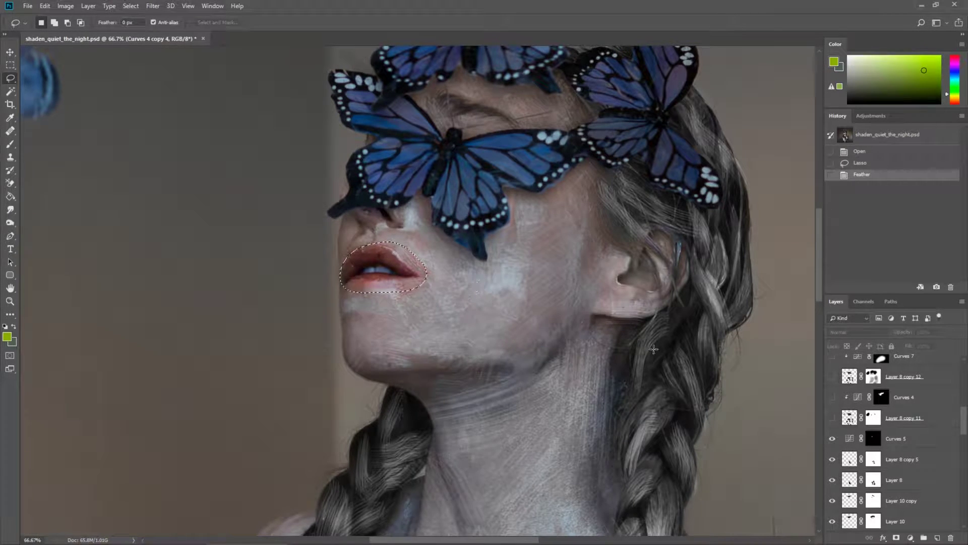
Hide Curves 5 and add a Curves adjustment layer above it from the lip selection, shaping an S-curve for stronger contrast.
{"action": "left_click", "coordinate": [937, 442]}
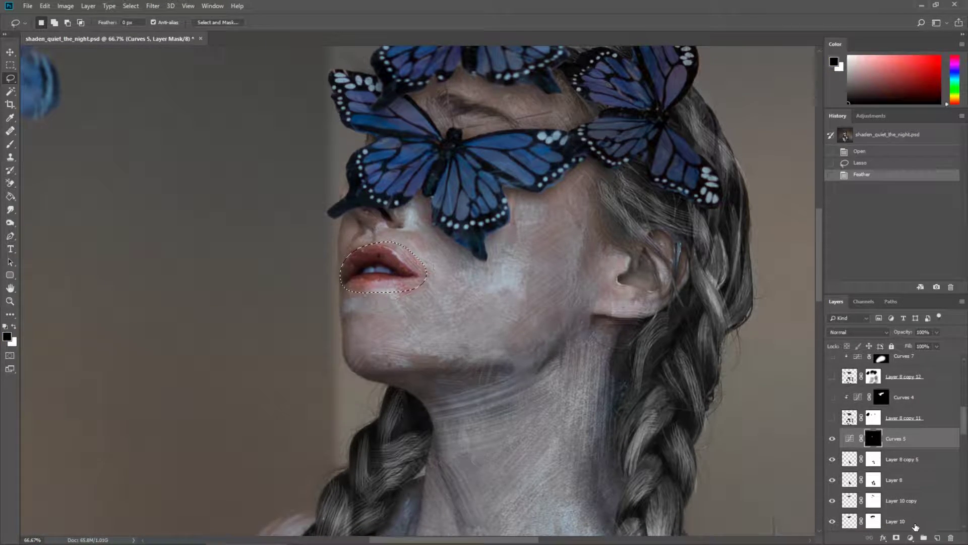
{"action": "left_click", "coordinate": [832, 438]}
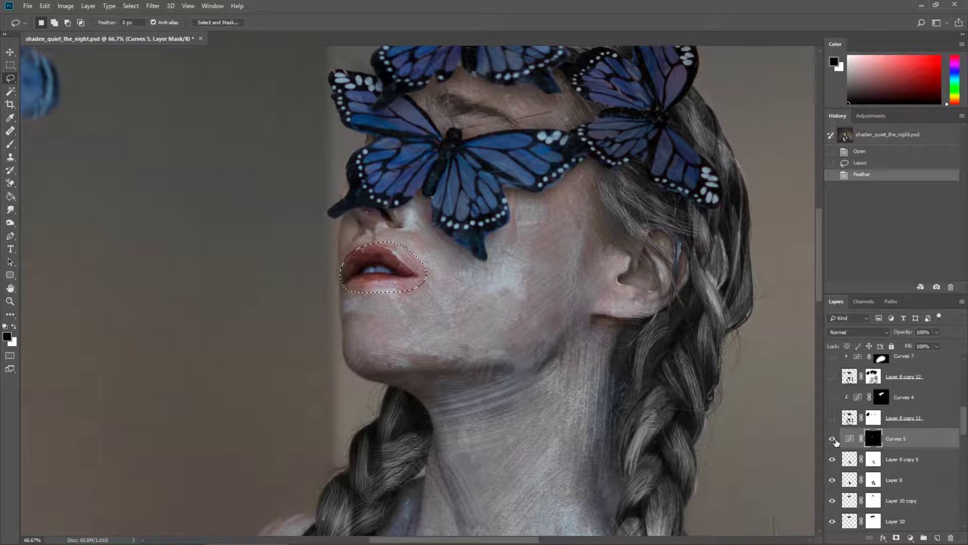
{"action": "left_click", "coordinate": [911, 538]}
{"action": "left_click", "coordinate": [909, 414]}
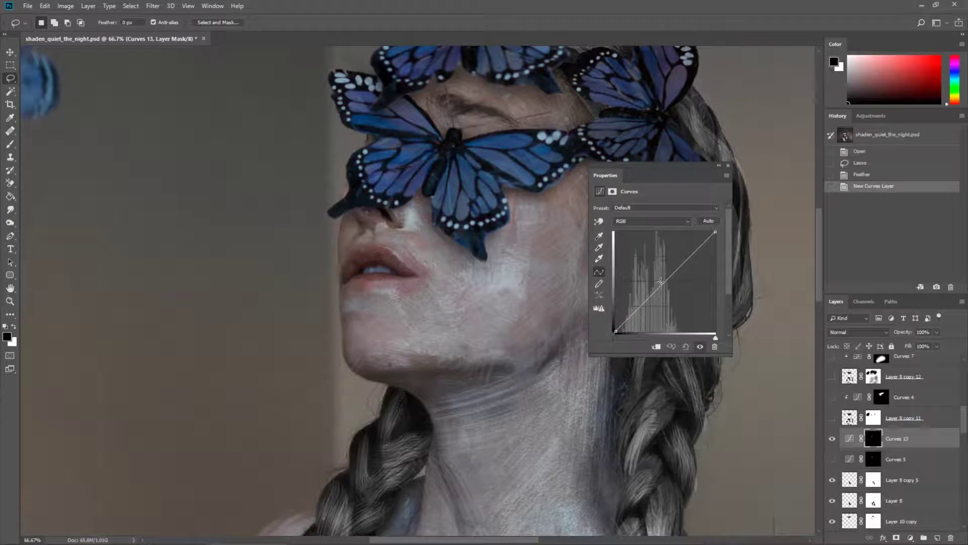
{"action": "mouse_move", "coordinate": [660, 282]}
{"action": "left_mouse_down"}
{"action": "mouse_move", "coordinate": [646, 303]}
{"action": "mouse_move", "coordinate": [660, 277]}
{"action": "left_mouse_up"}
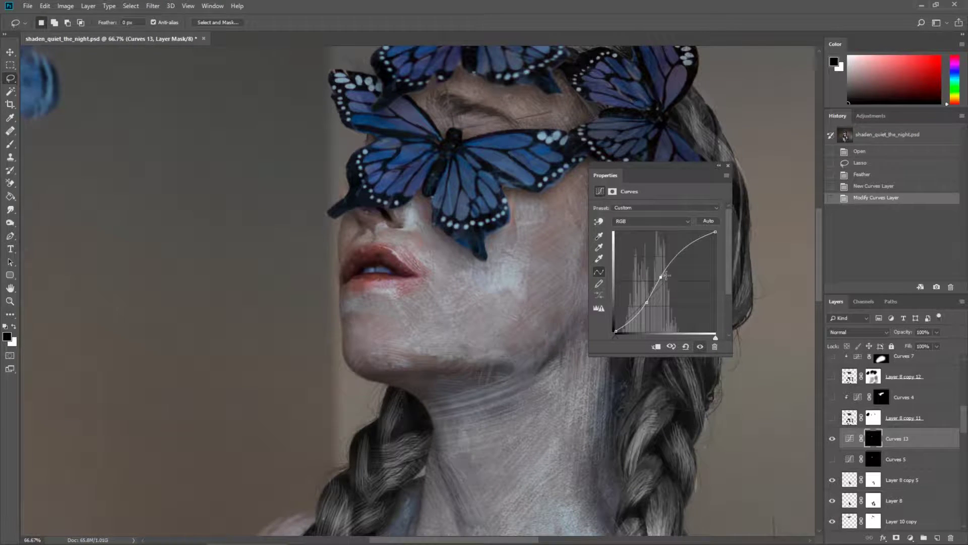
{"action": "left_click", "coordinate": [727, 168]}
Compare the full image with Curves 13 off and on, leave it hidden and show Curves 5 instead.
{"action": "key", "text": "ctrl+minus"}
{"action": "key", "text": "ctrl+minus"}
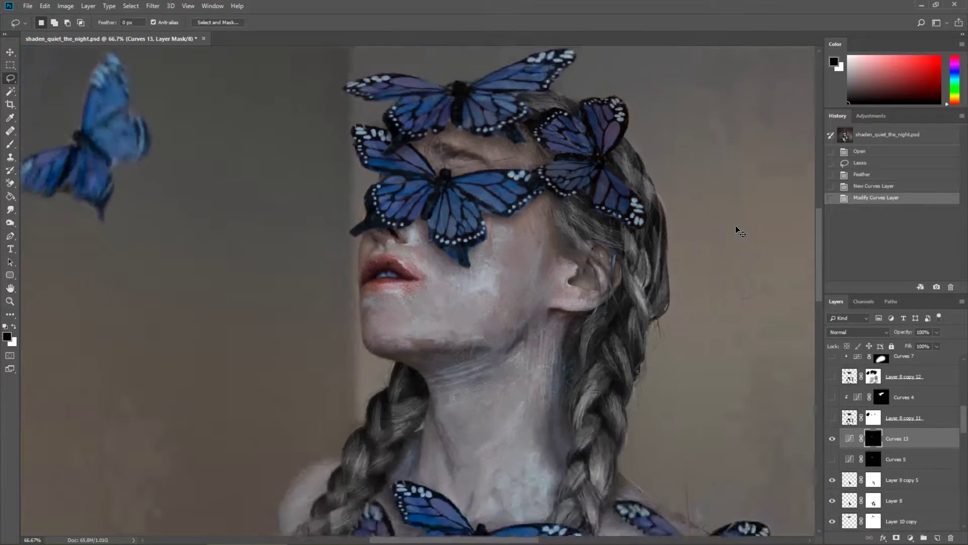
{"action": "key", "text": "ctrl+minus"}
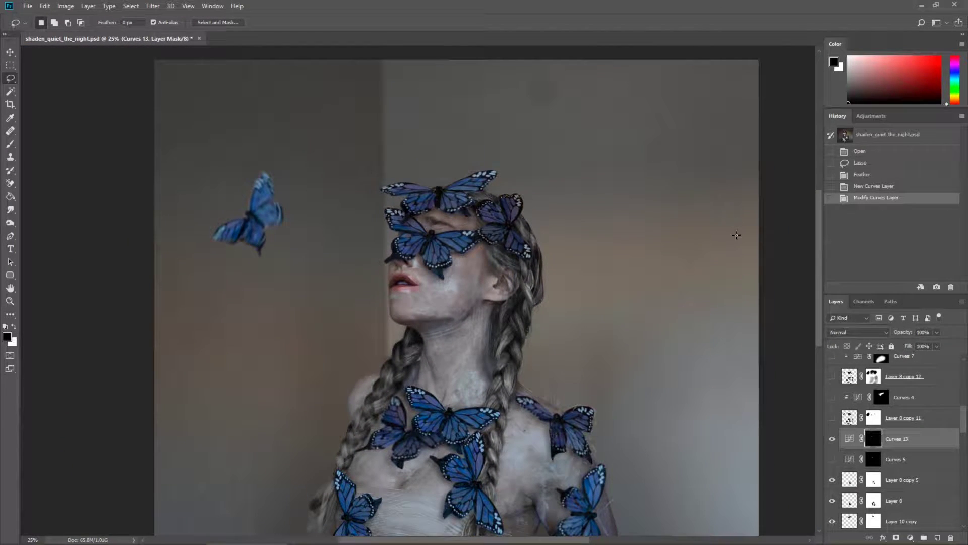
{"action": "left_click", "coordinate": [831, 440]}
{"action": "left_click", "coordinate": [831, 440]}
{"action": "left_click", "coordinate": [831, 440]}
{"action": "left_click", "coordinate": [831, 439]}
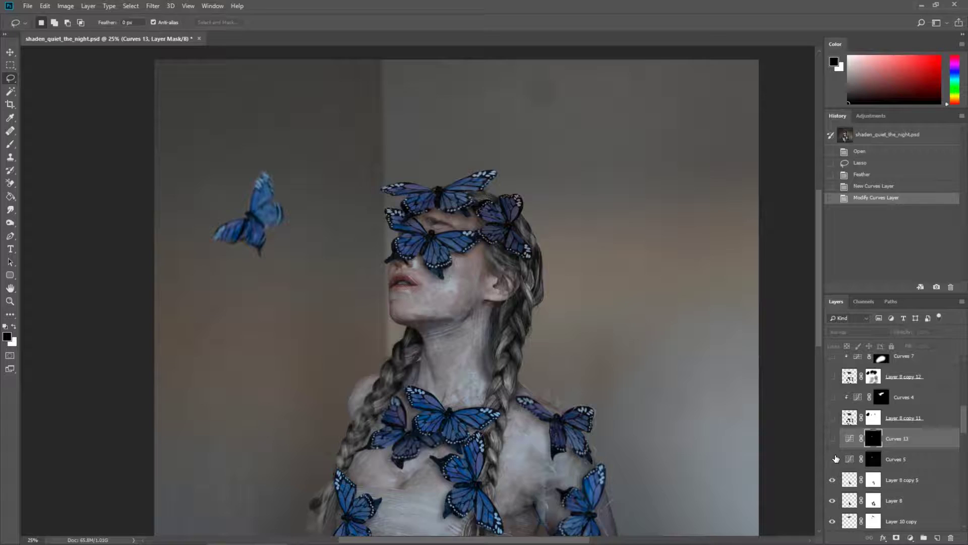
{"action": "left_click", "coordinate": [833, 459]}
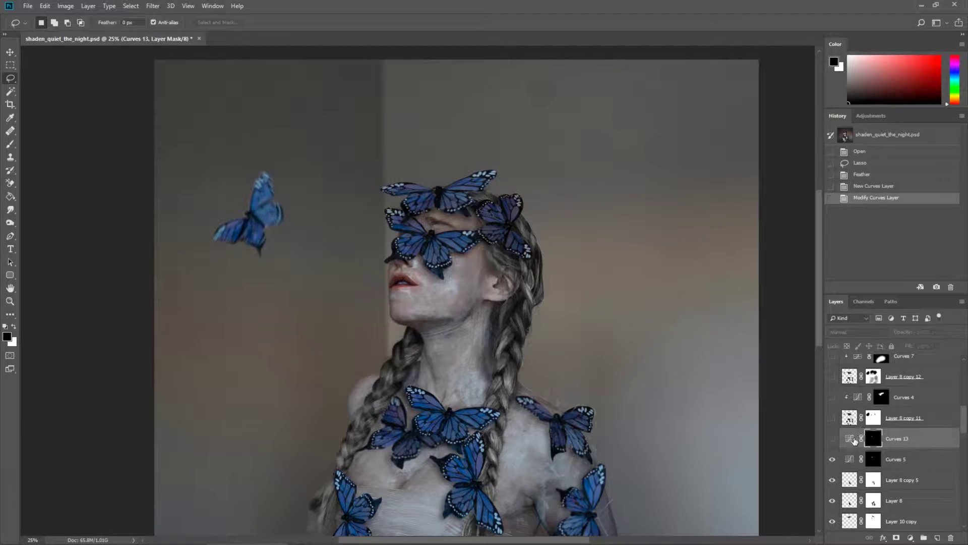
Show the dark butterfly layers Layer 8 copy 11 and Layer 8 copy 12 with their clipped Curves 4, Curves 7 and Curves 4 copy adjustments.
{"action": "left_click", "coordinate": [832, 418]}
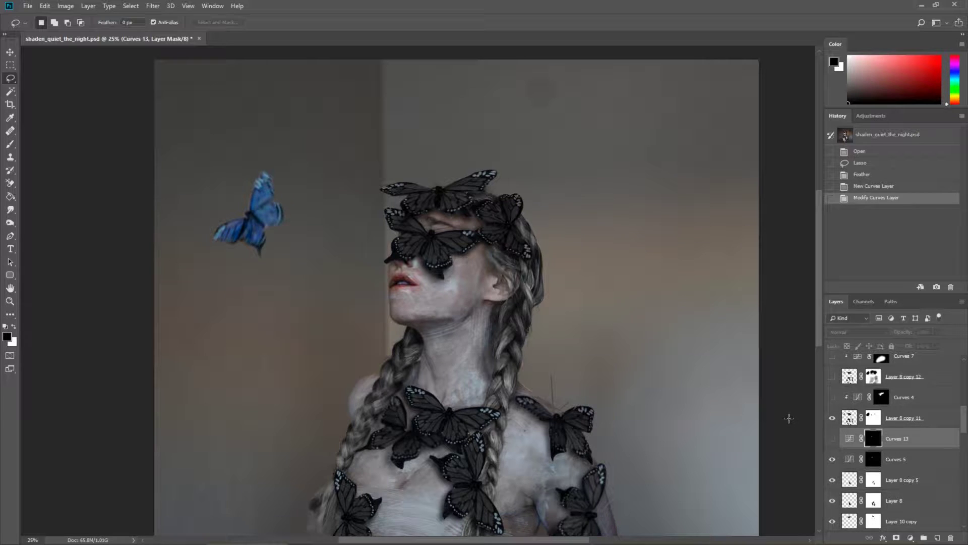
{"action": "key", "text": "ctrl+minus"}
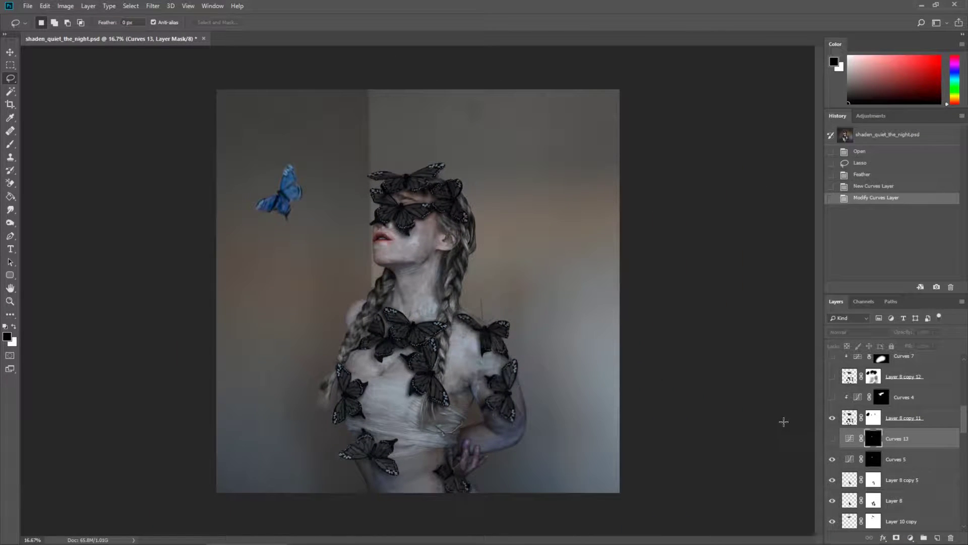
{"action": "left_click", "coordinate": [833, 397]}
{"action": "left_click", "coordinate": [833, 377]}
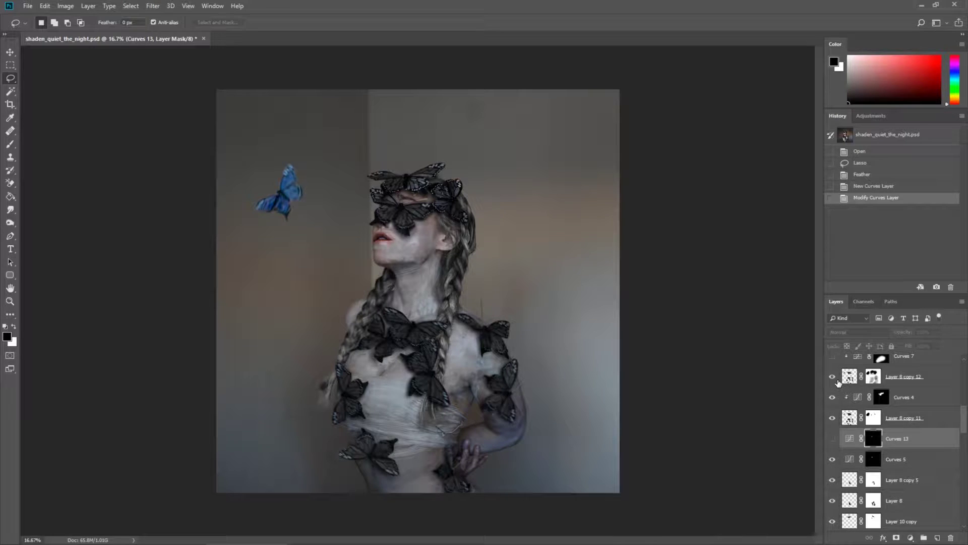
{"action": "scroll", "coordinate": [838, 383], "scroll_direction": "up", "scroll_amount": 2}
{"action": "left_click", "coordinate": [833, 397]}
{"action": "left_click", "coordinate": [832, 376]}
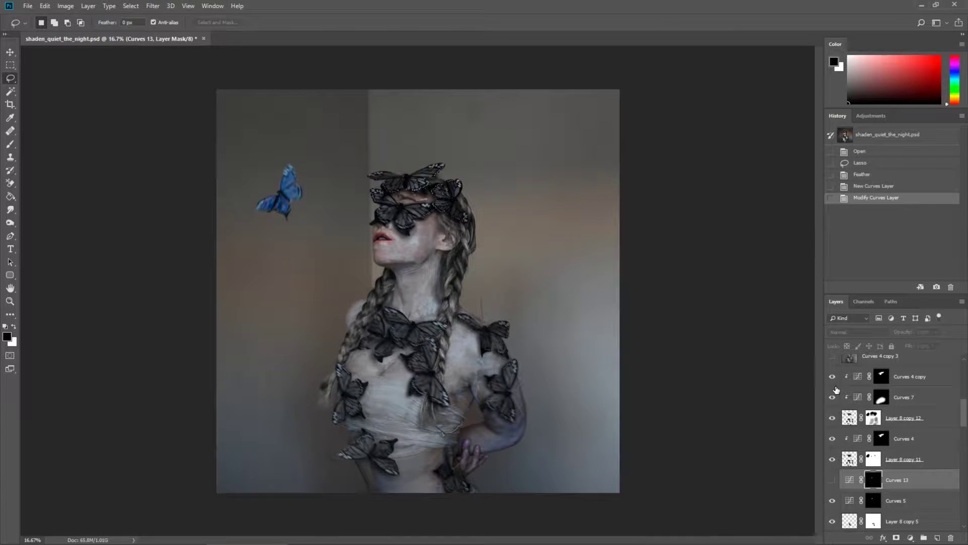
Show the Curves 4 copy 3 layer, toggling it repeatedly to compare the image before and after.
{"action": "scroll", "coordinate": [836, 390], "scroll_direction": "up", "scroll_amount": 2}
{"action": "left_click", "coordinate": [831, 399]}
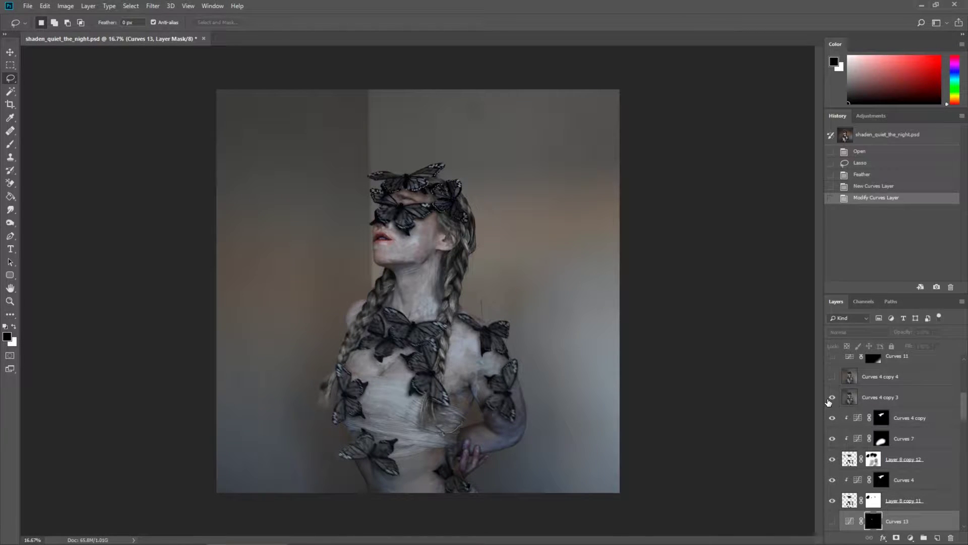
{"action": "left_click", "coordinate": [832, 398]}
{"action": "left_click", "coordinate": [832, 398]}
{"action": "left_click", "coordinate": [832, 398]}
{"action": "left_click", "coordinate": [832, 398]}
{"action": "left_click", "coordinate": [832, 398]}
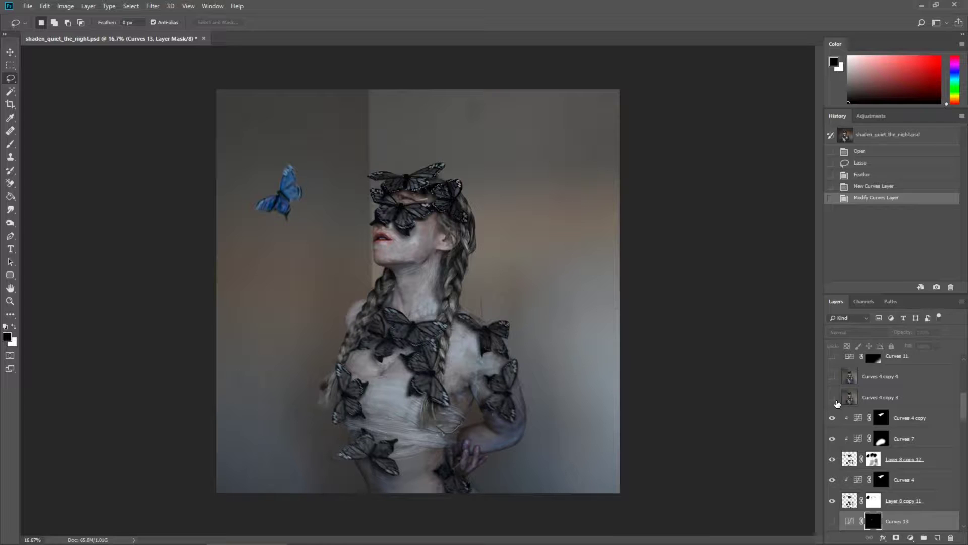
{"action": "left_click", "coordinate": [833, 398]}
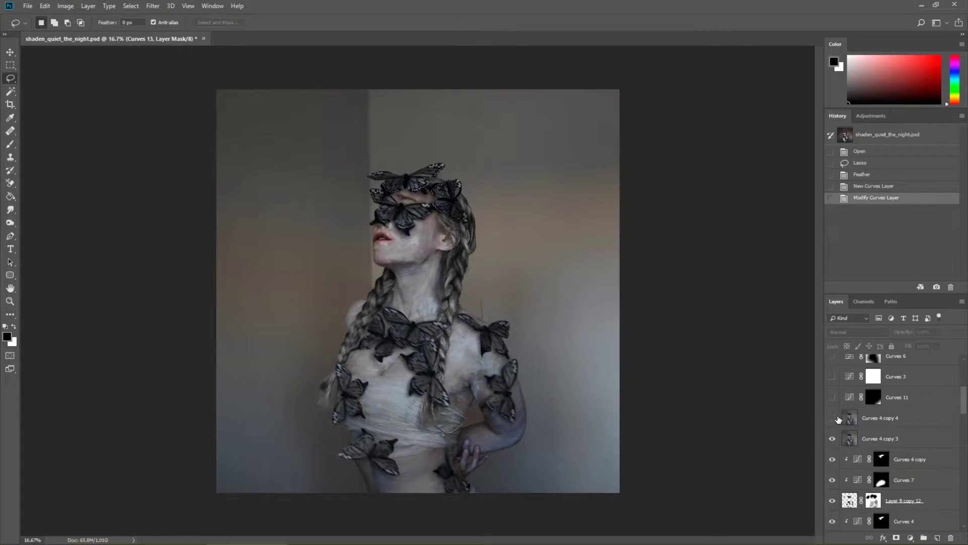
Show the Curves 4 copy 4, Curves 11, Curves 3 and Curves 6 layers, working upward through the stack.
{"action": "left_click", "coordinate": [832, 418]}
{"action": "left_click", "coordinate": [832, 397]}
{"action": "scroll", "coordinate": [832, 400], "scroll_direction": "up", "scroll_amount": 1}
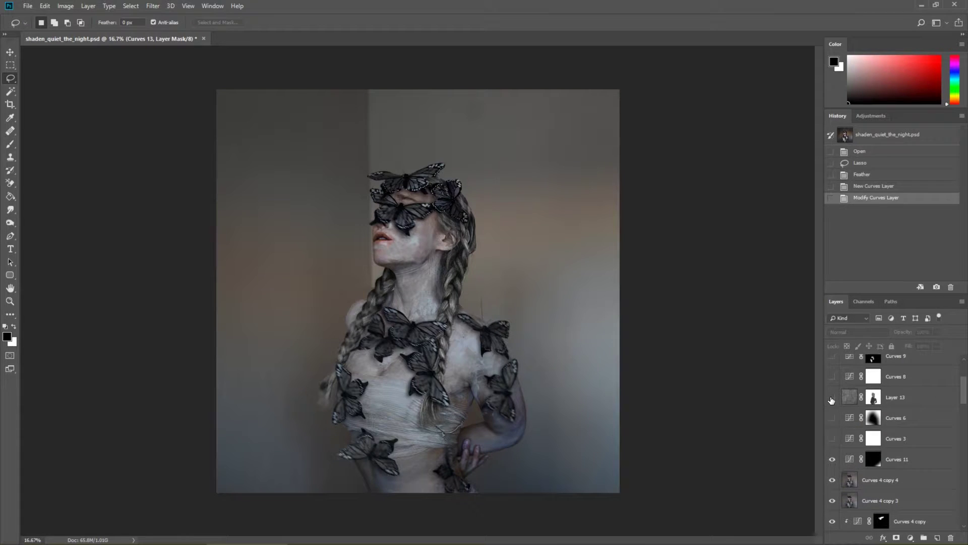
{"action": "left_click", "coordinate": [832, 438]}
{"action": "left_click", "coordinate": [832, 418]}
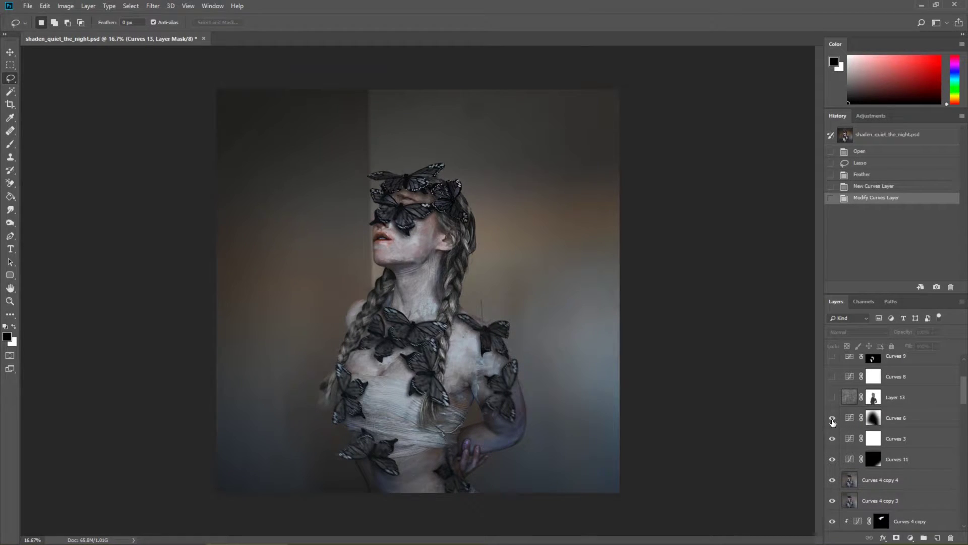
Compare the image with the Curves 6 and Curves 3 darkening adjustments off and on, leaving both shown.
{"action": "left_click", "coordinate": [832, 418]}
{"action": "left_click", "coordinate": [833, 439]}
{"action": "left_click", "coordinate": [833, 438]}
{"action": "left_click", "coordinate": [833, 418]}
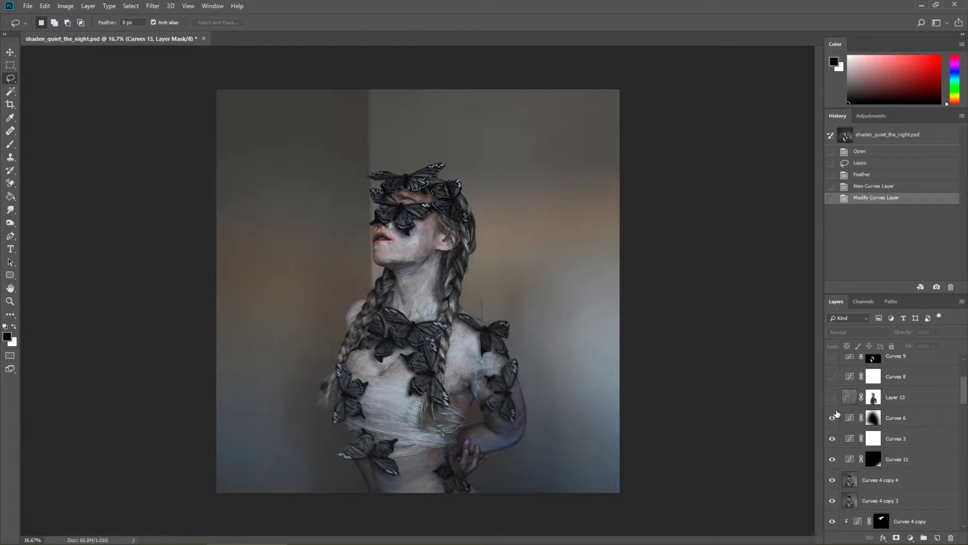
Show the Layer 13 wall texture, toggling it off and on to compare the background with and without it.
{"action": "left_click", "coordinate": [833, 398]}
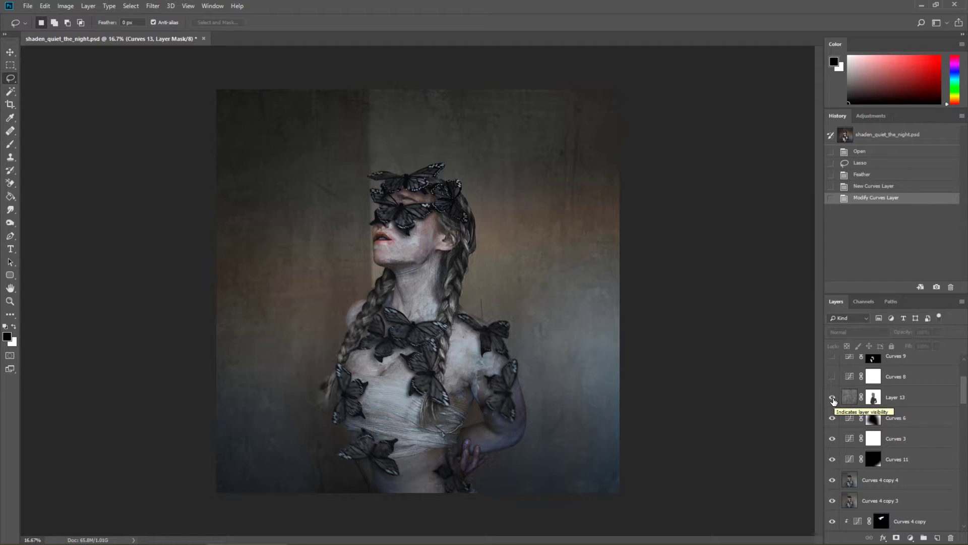
{"action": "left_click", "coordinate": [833, 398]}
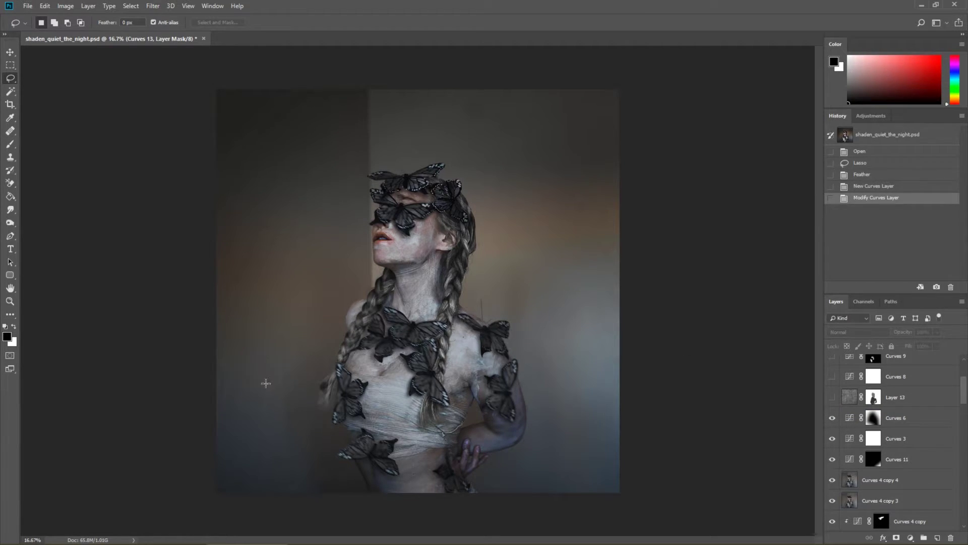
{"action": "left_click", "coordinate": [832, 397]}
Show the remaining top adjustments: Curves 8, Curves 9, Curves 10, Hue/Saturation 3, Photo Filter 1 and Curves 12.
{"action": "scroll", "coordinate": [832, 406], "scroll_direction": "up", "scroll_amount": 2}
{"action": "left_click", "coordinate": [832, 396]}
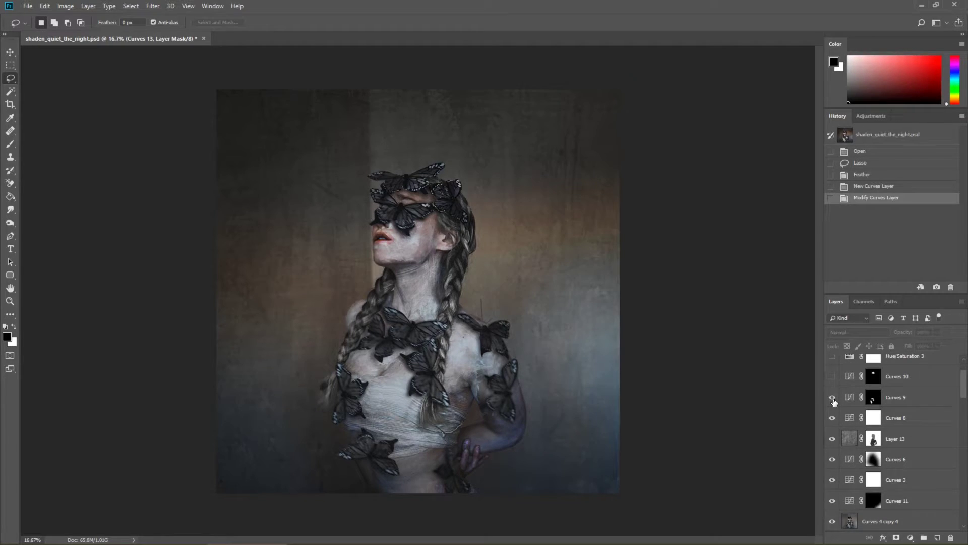
{"action": "left_click", "coordinate": [832, 376]}
{"action": "scroll", "coordinate": [833, 394], "scroll_direction": "up", "scroll_amount": 2}
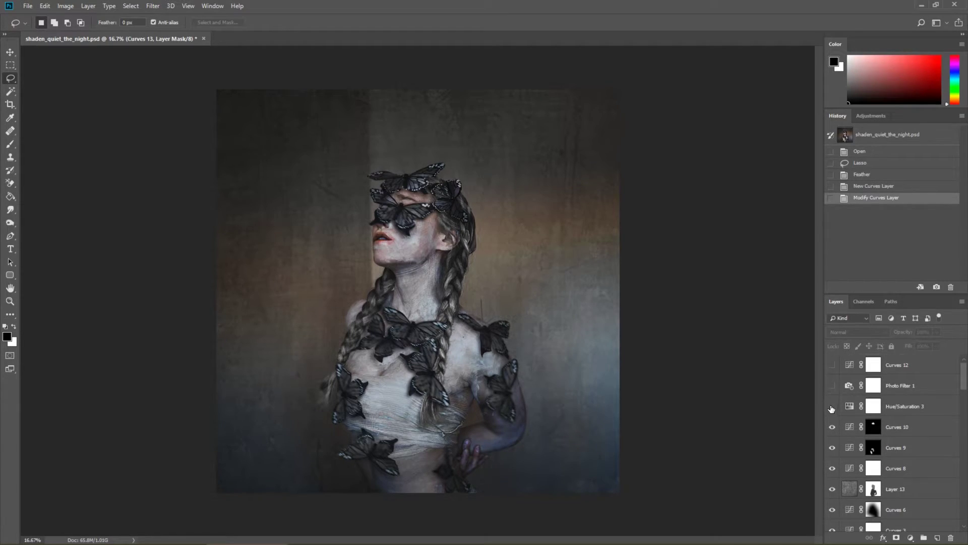
{"action": "left_click", "coordinate": [832, 388]}
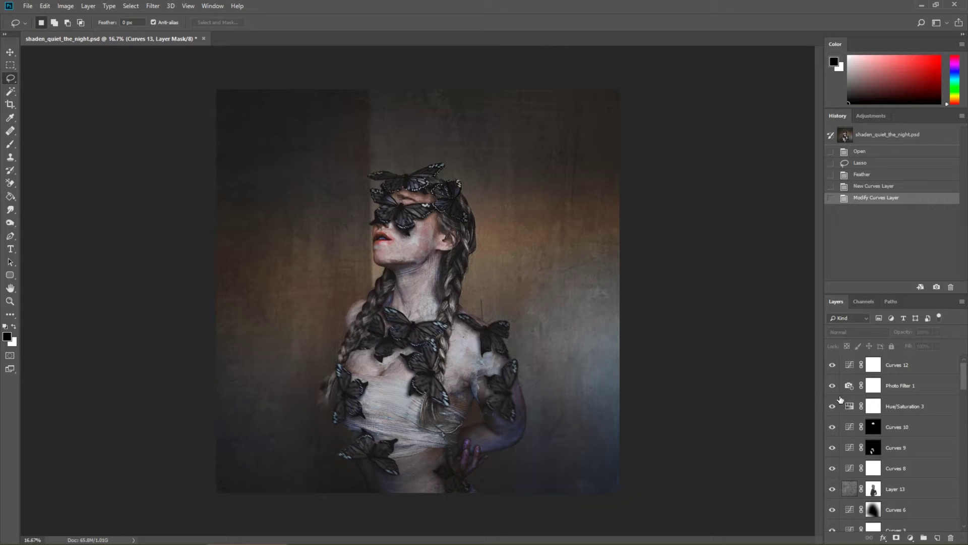